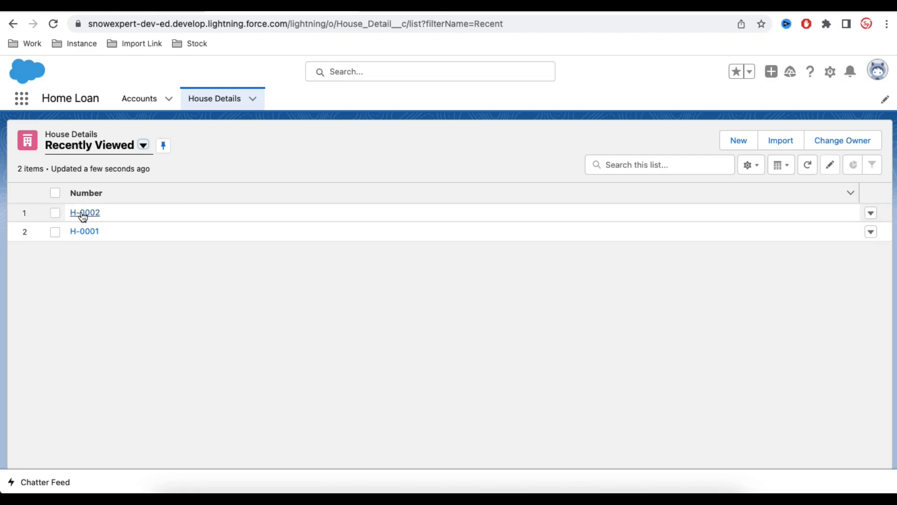
Display the All Accounts list view of the account records.
left_click(139, 106)
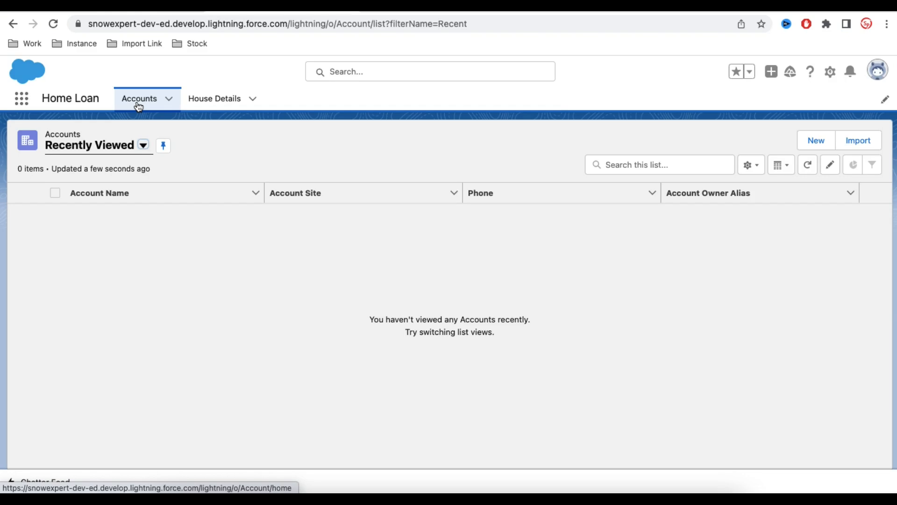
left_click(143, 146)
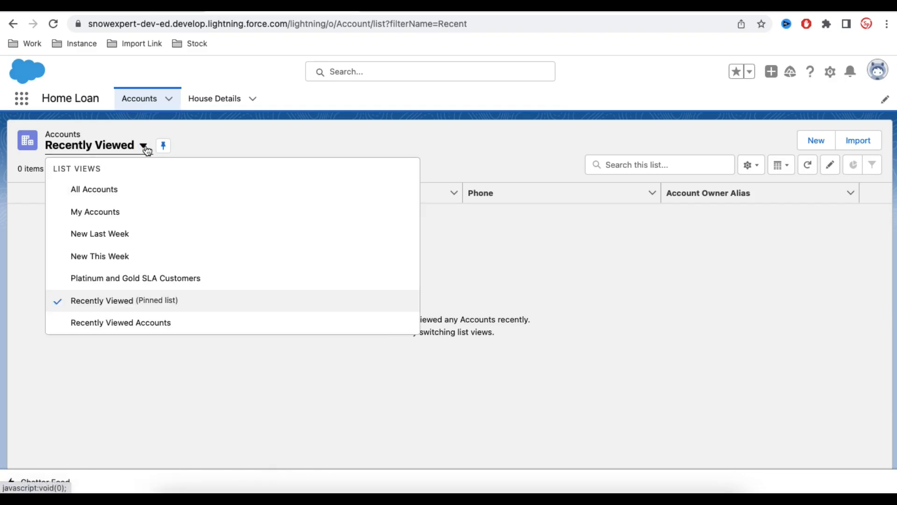
left_click(112, 190)
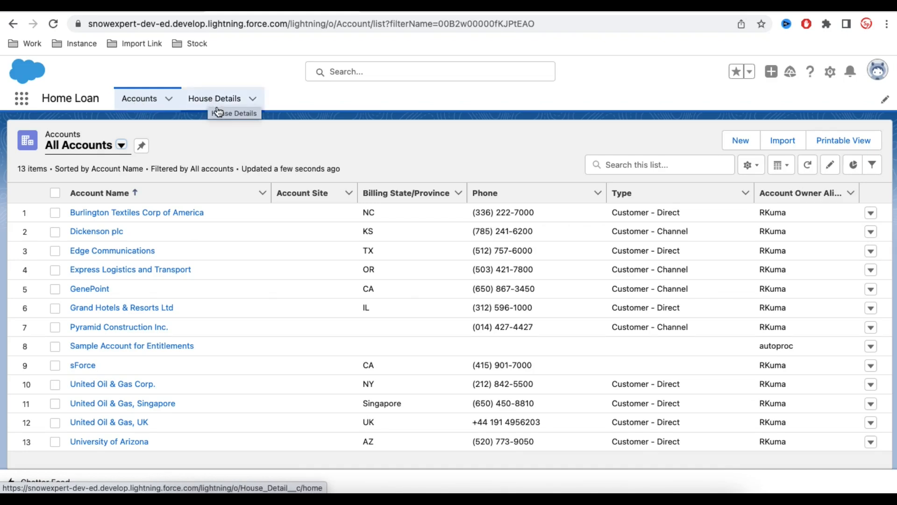
Review the details of house records H-0001 and H-0002.
left_click(197, 100)
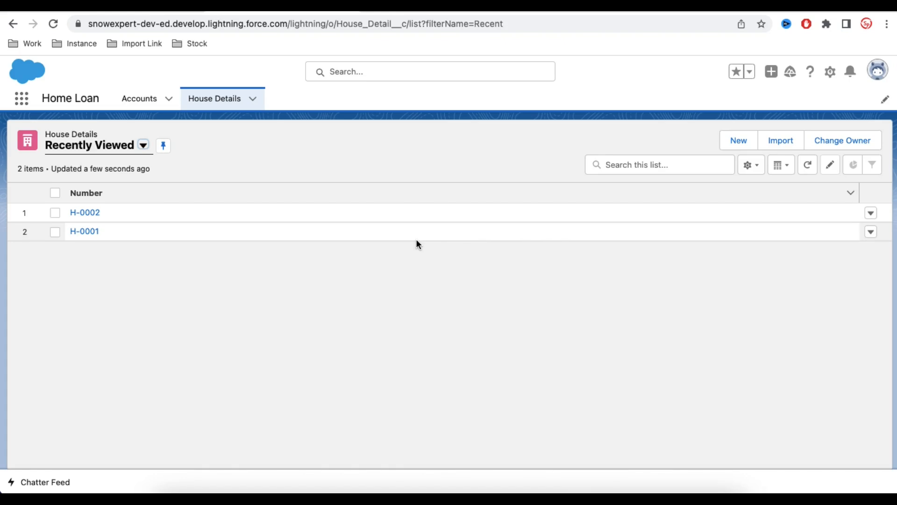
left_click(89, 235)
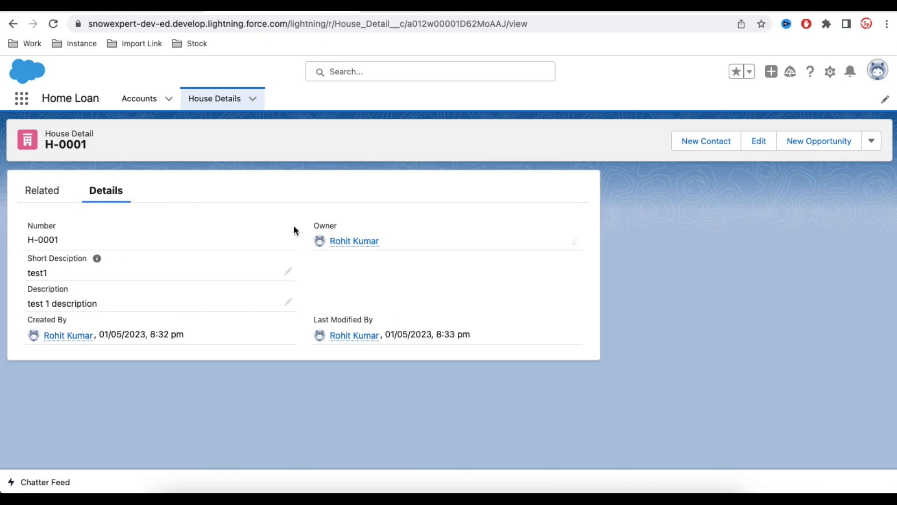
left_click(138, 98)
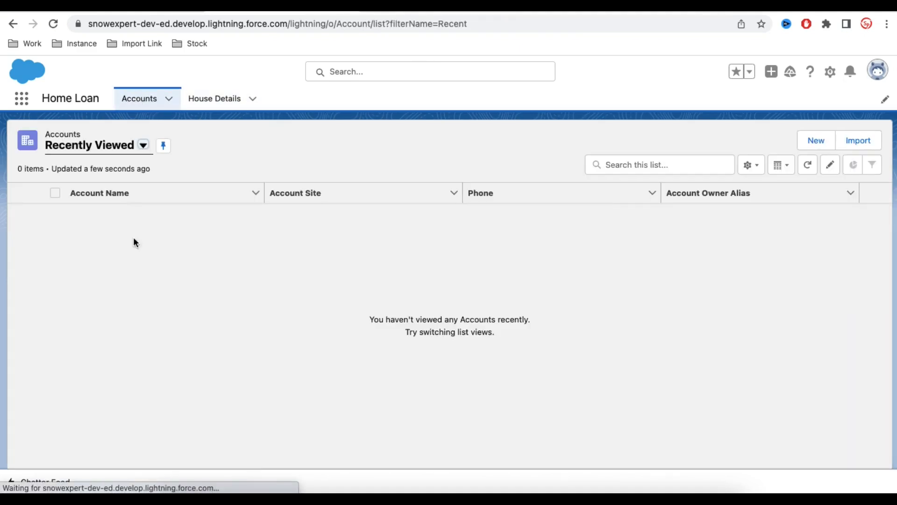
left_click(221, 104)
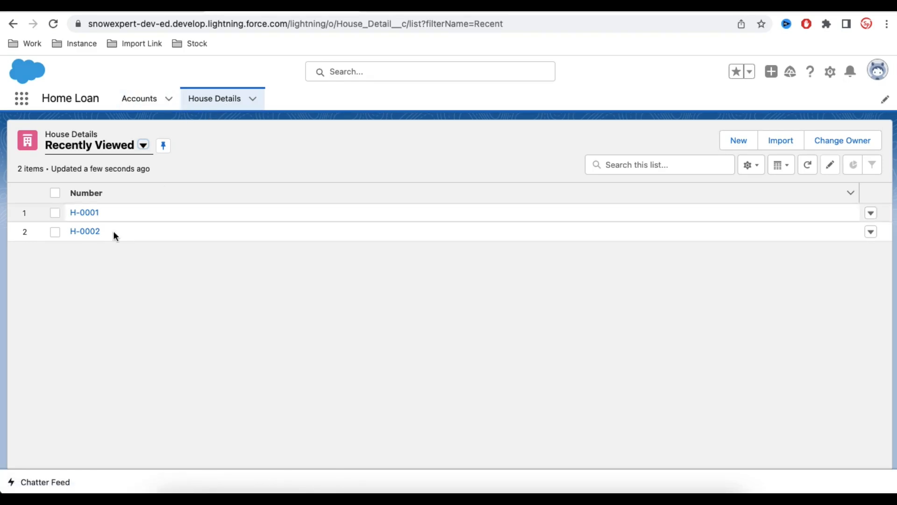
left_click(86, 231)
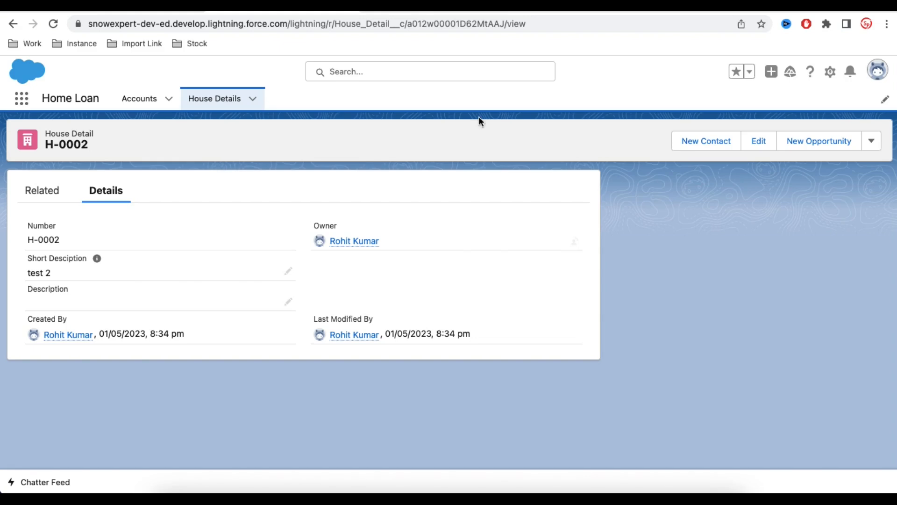
Open the House Detail custom object in the Object Manager of Setup, sorting the objects by last modified date.
left_click(830, 73)
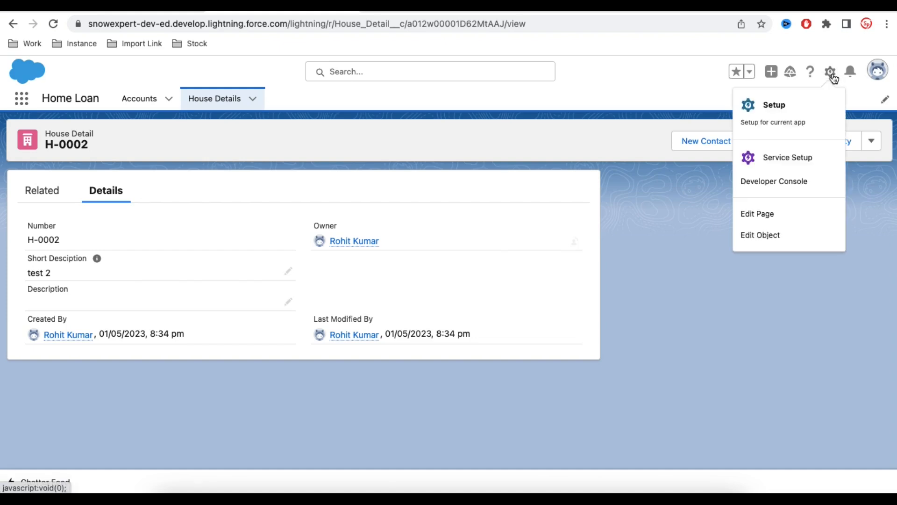
left_click(788, 106)
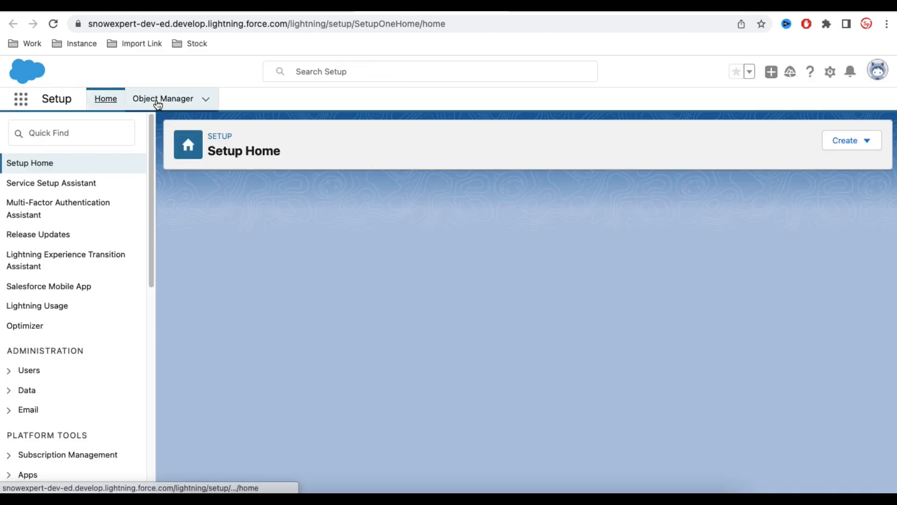
left_click(158, 100)
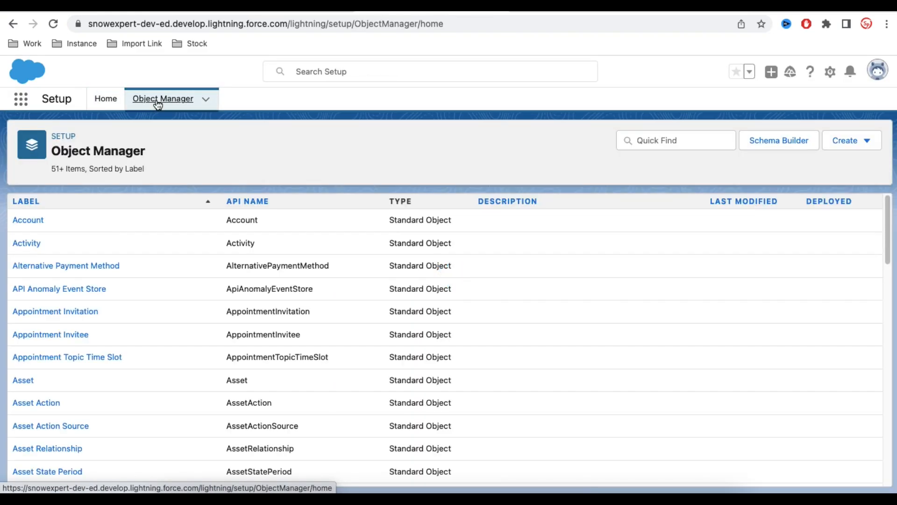
left_click(751, 201)
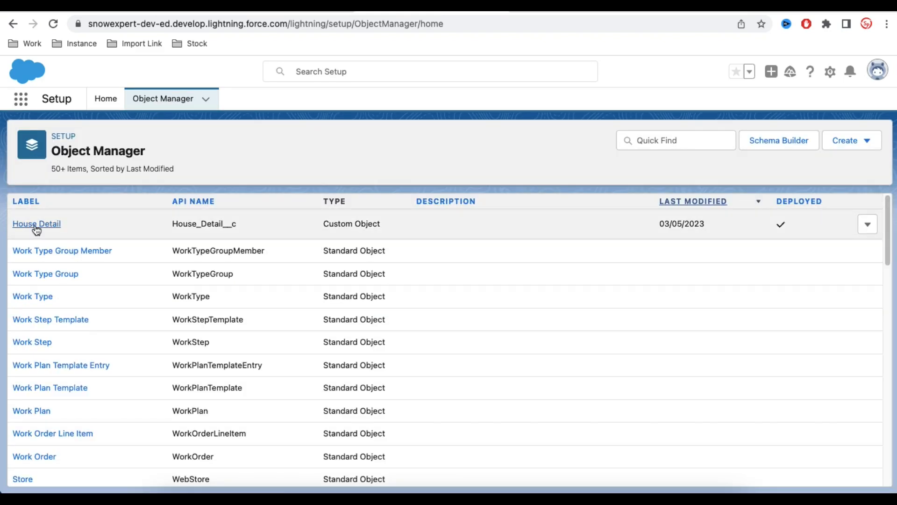
left_click(36, 224)
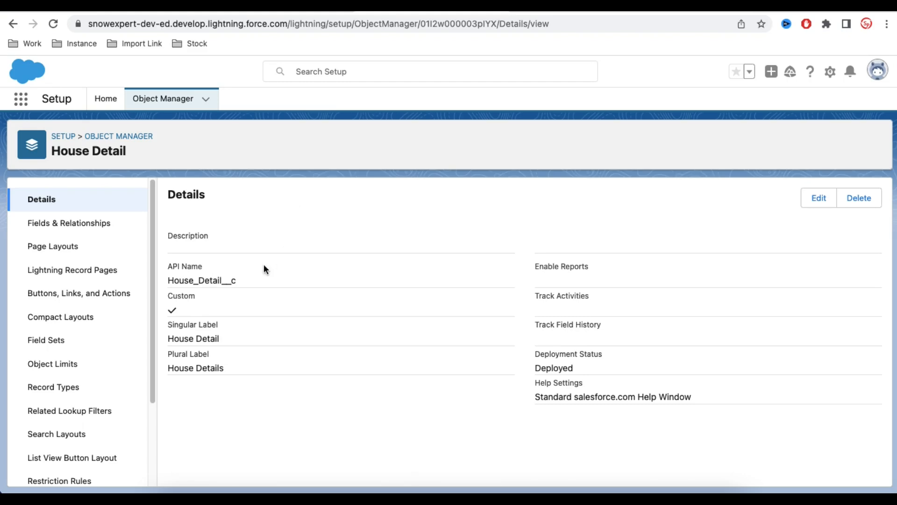
Start a new custom field on the House Detail object using the Lookup Relationship data type.
left_click(89, 225)
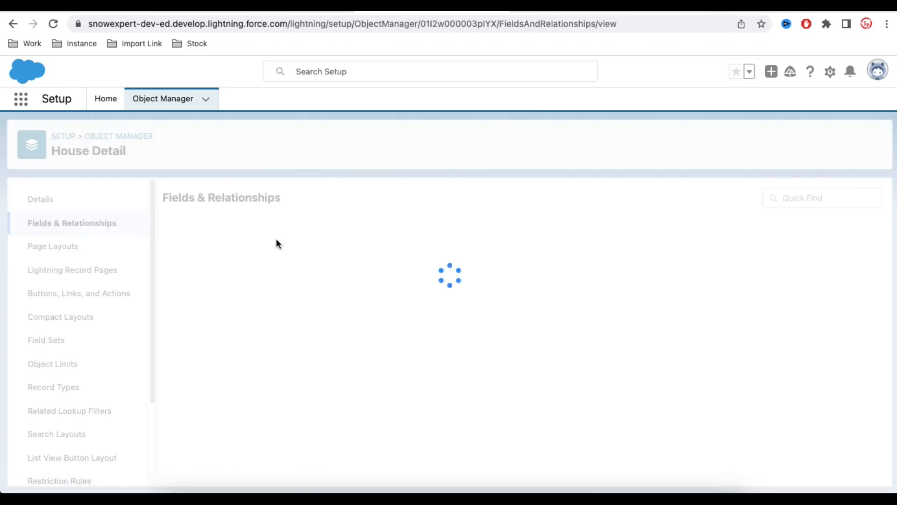
left_click(609, 203)
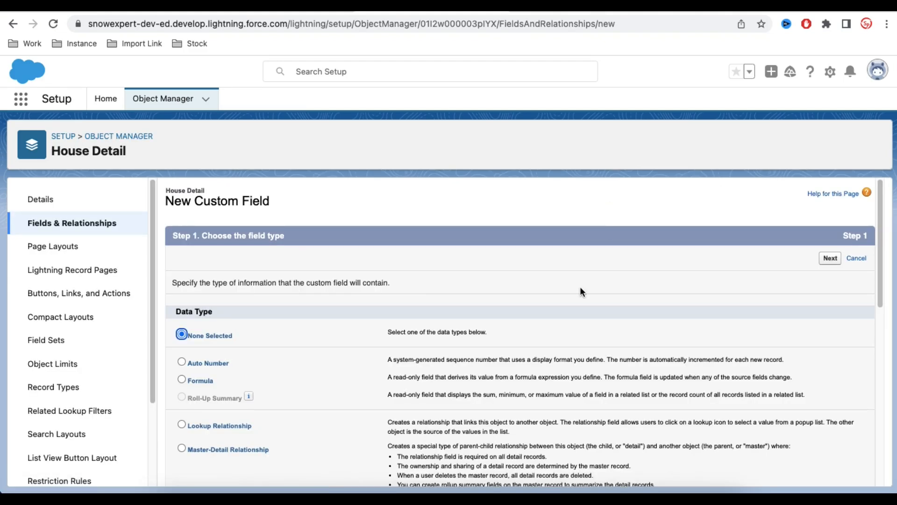
scroll(580, 287, "down", 3)
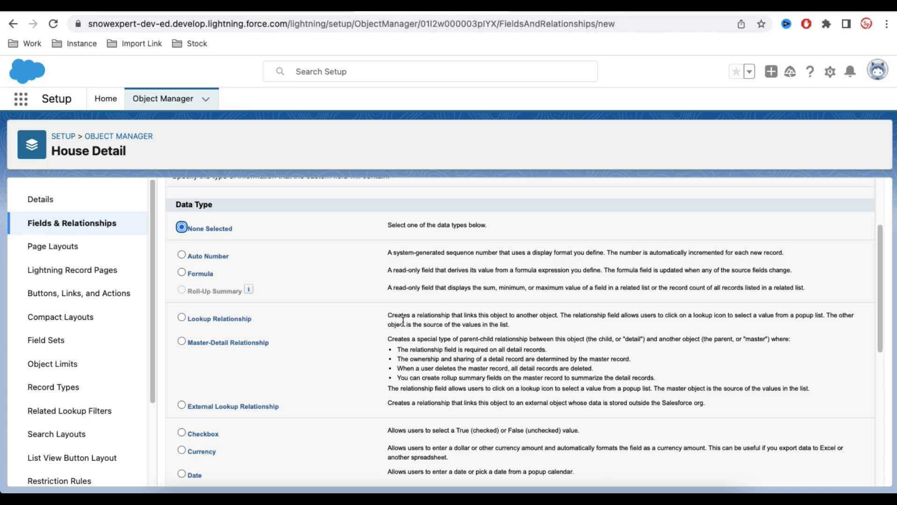
left_click_drag(388, 316, 555, 315)
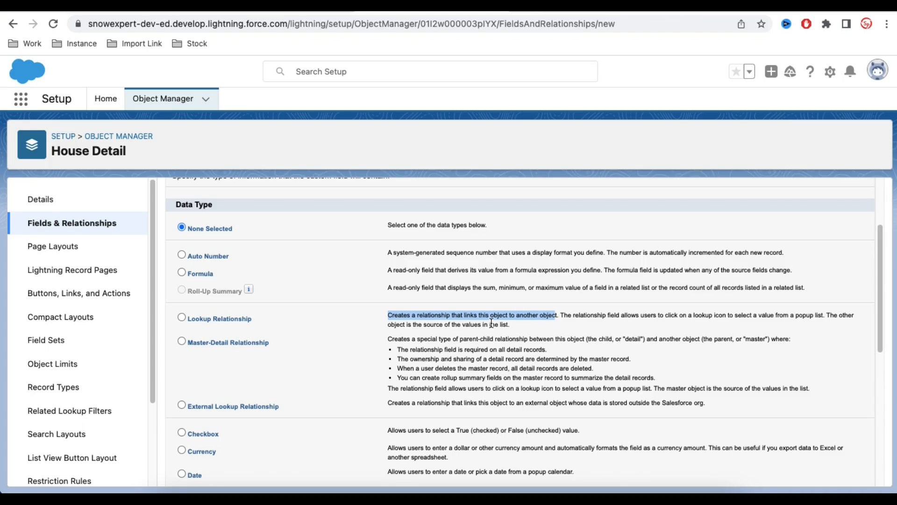
left_click(181, 318)
scroll(400, 333, "down", 7)
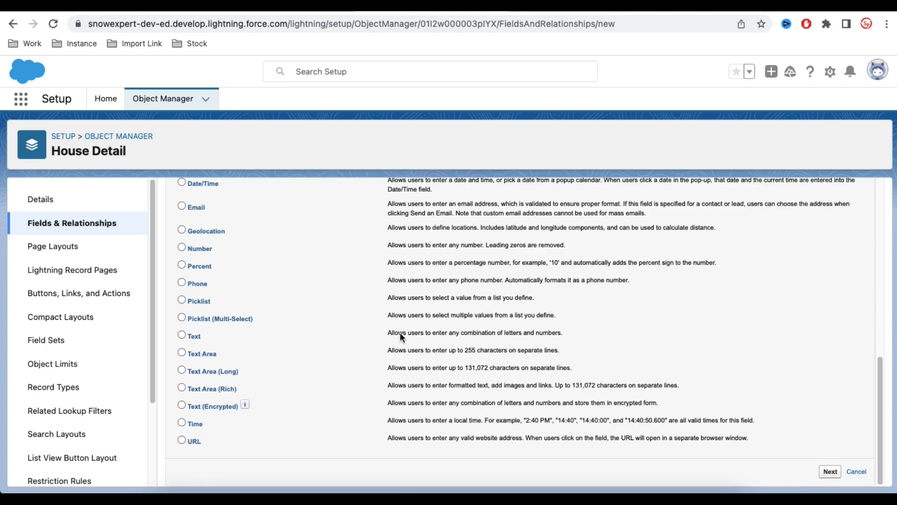
left_click(831, 472)
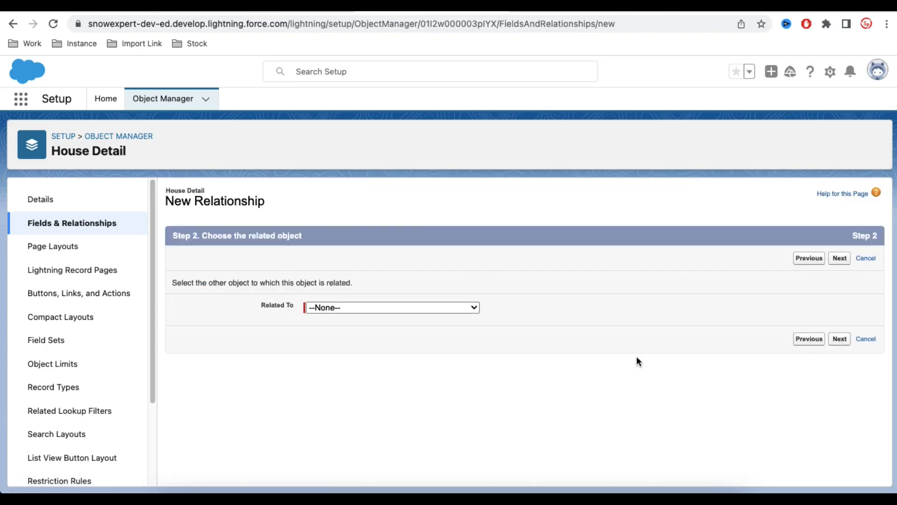
Relate the new lookup field to the Account object and continue to its label and name settings.
left_click(461, 307)
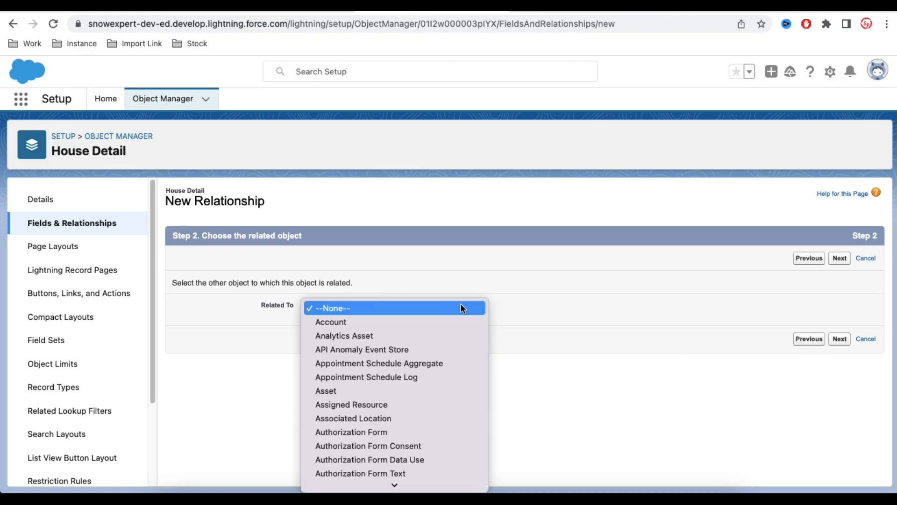
scroll(407, 452, "down", 3)
scroll(374, 290, "down", 1)
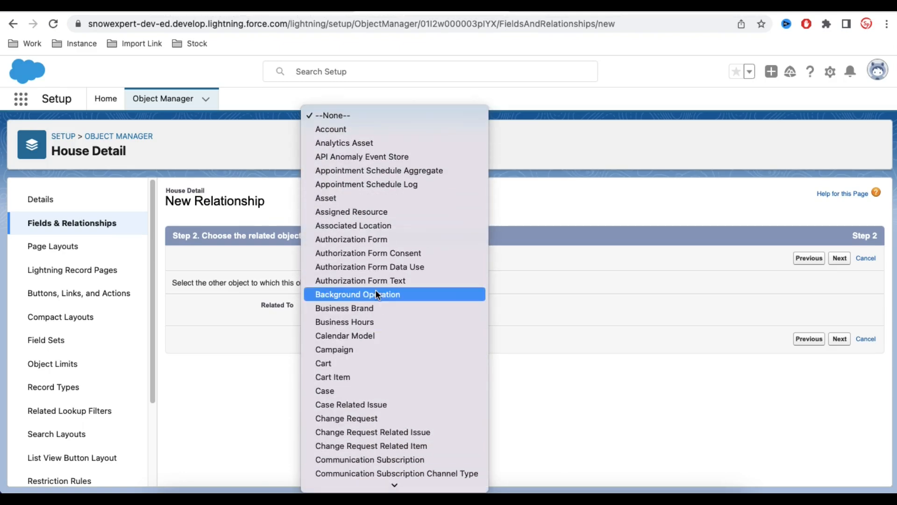
scroll(366, 394, "down", 3)
scroll(381, 377, "down", 3)
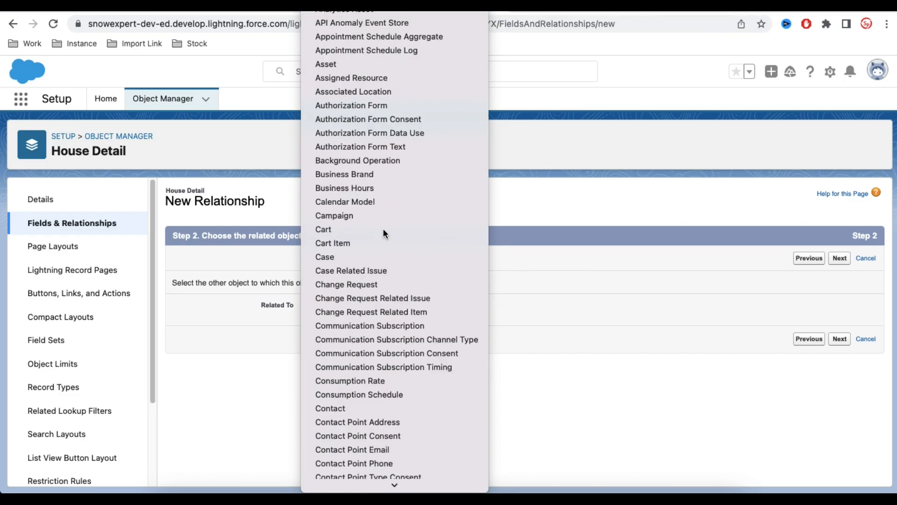
key("Return")
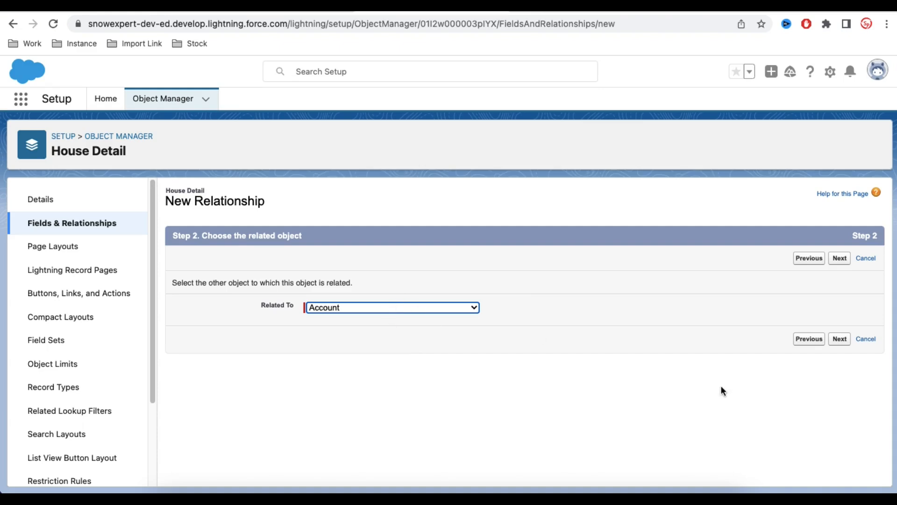
left_click(834, 342)
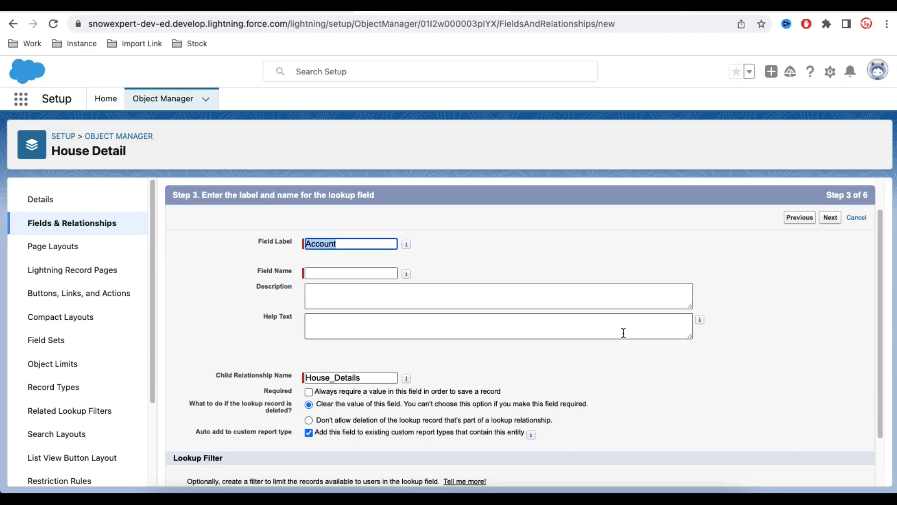
Enter Account Location as the lookup field's name, leave description and help text empty, and try to continue.
left_click(357, 272)
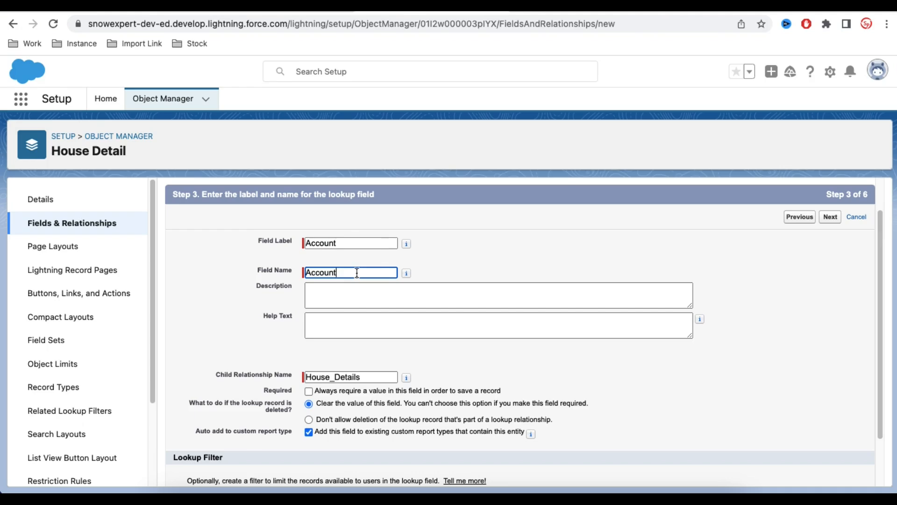
key("BackSpace")
key("BackSpace")
key("BackSpace")
key("BackSpace")
key("BackSpace")
key("BackSpace")
key("BackSpace")
type("Account Location")
left_click(369, 295)
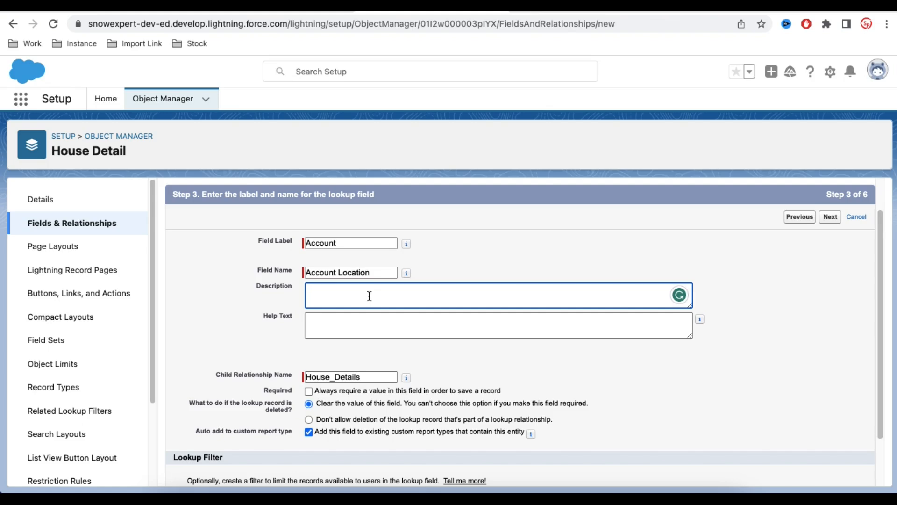
left_click(367, 329)
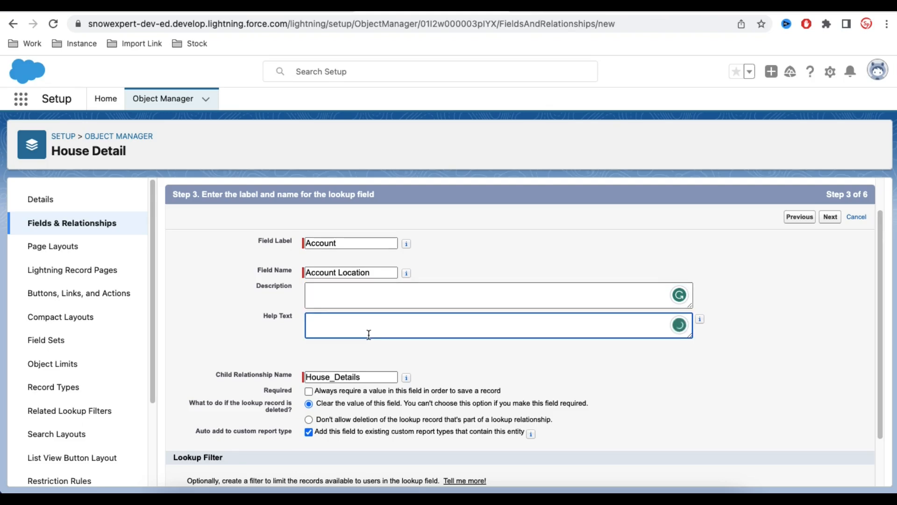
scroll(475, 367, "down", 2)
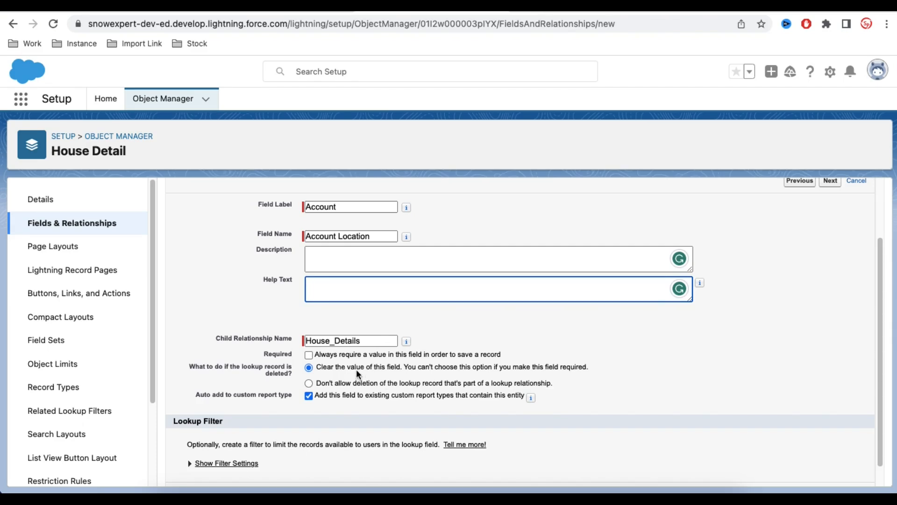
scroll(356, 369, "down", 1)
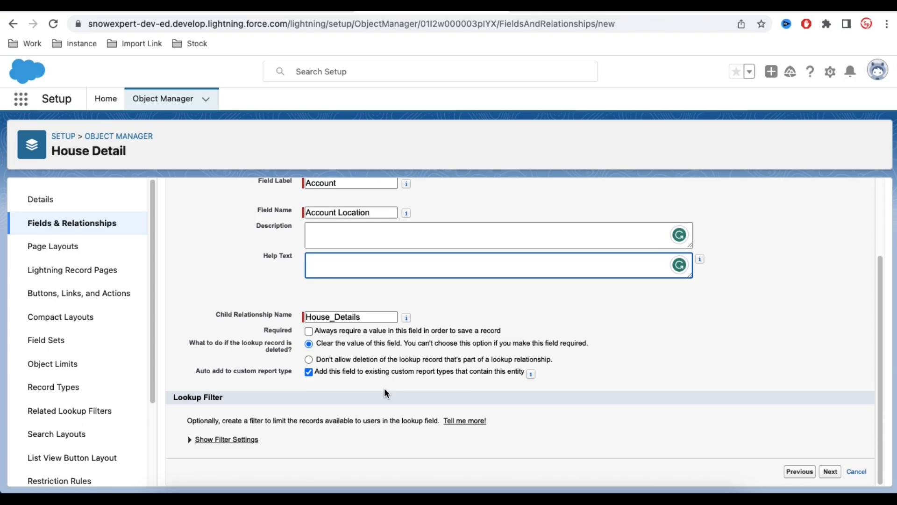
left_click(832, 472)
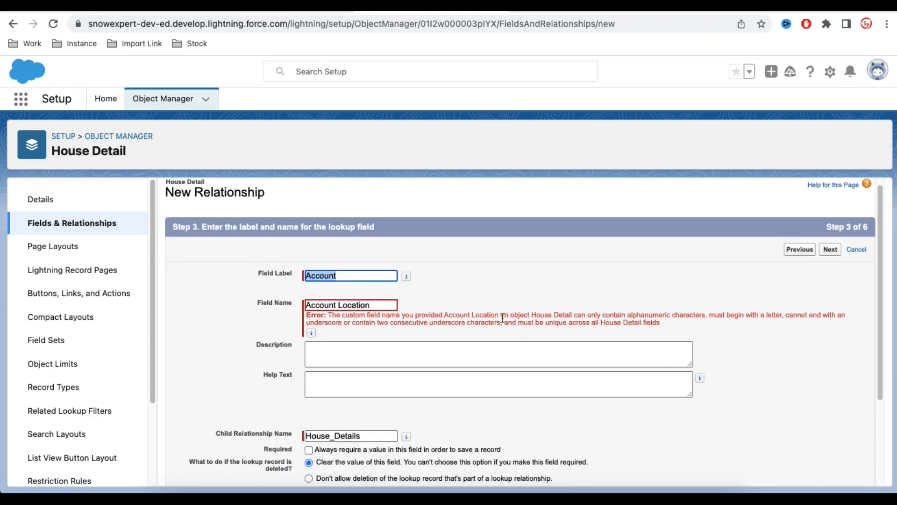
Correct the field name to Account_Location and continue to the field-level security settings.
left_click(339, 304)
key("BackSpace")
type("_")
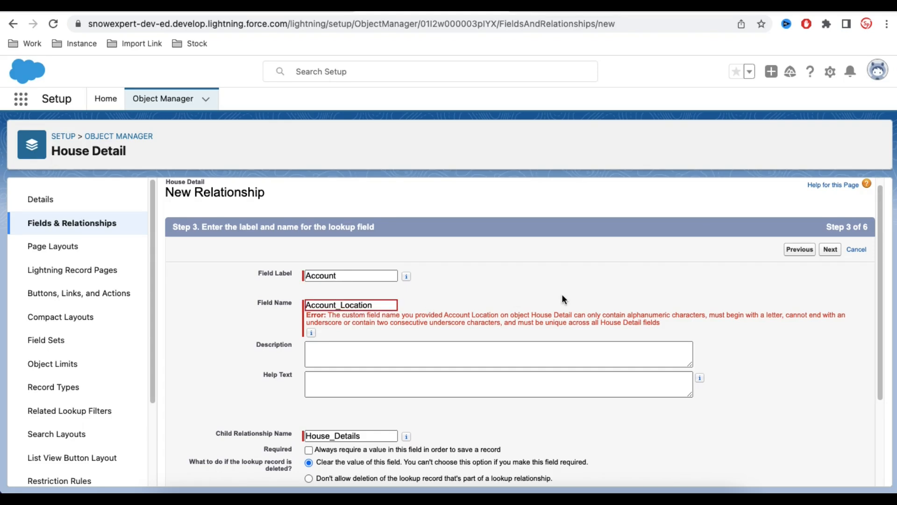
scroll(563, 298, "down", 2)
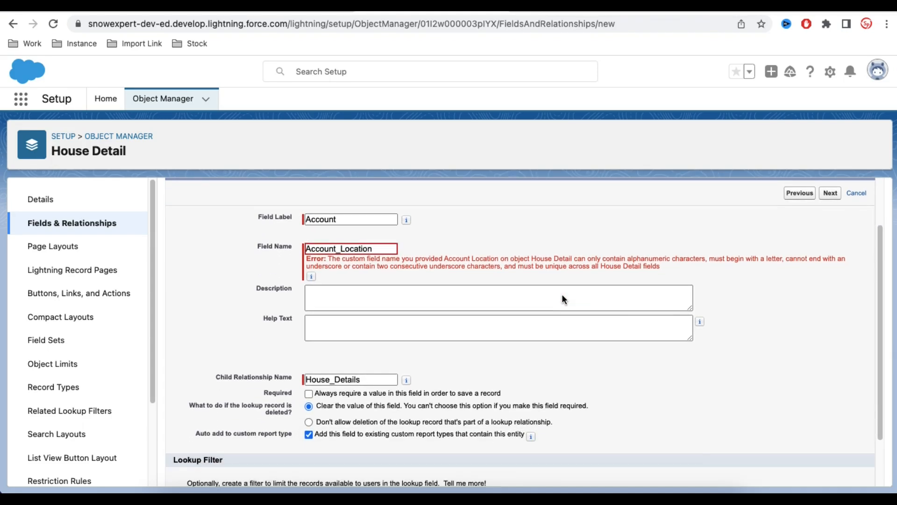
scroll(763, 382, "down", 2)
left_click(830, 479)
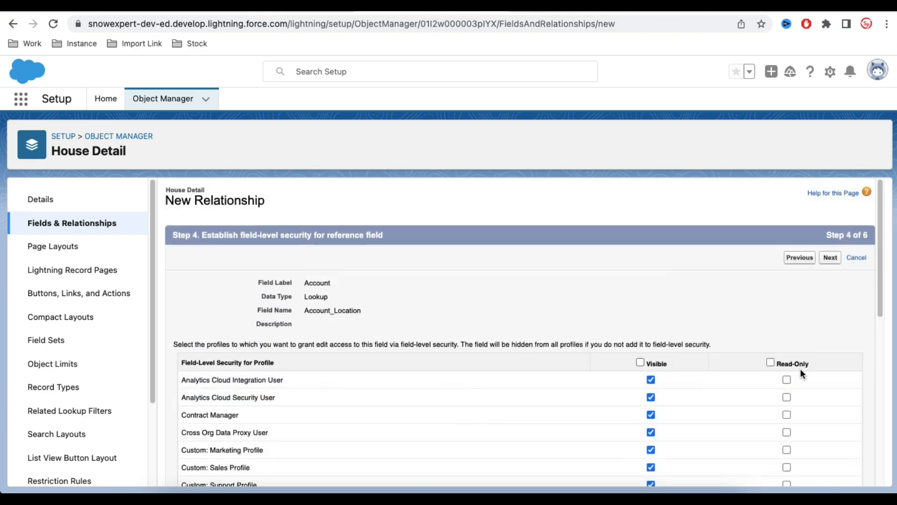
Review the field-level security, make the lookup field visible to all profiles, and continue to the page layout settings.
scroll(800, 368, "down", 4)
scroll(602, 352, "down", 3)
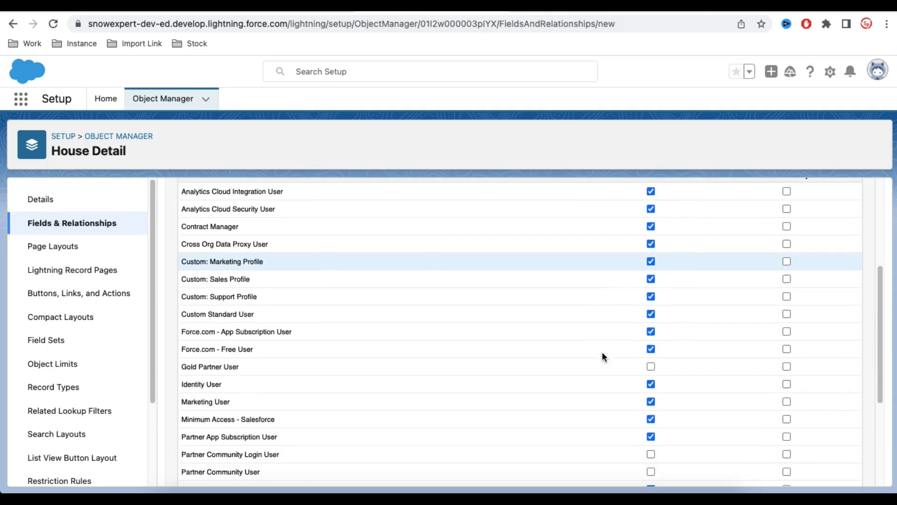
scroll(601, 354, "down", 5)
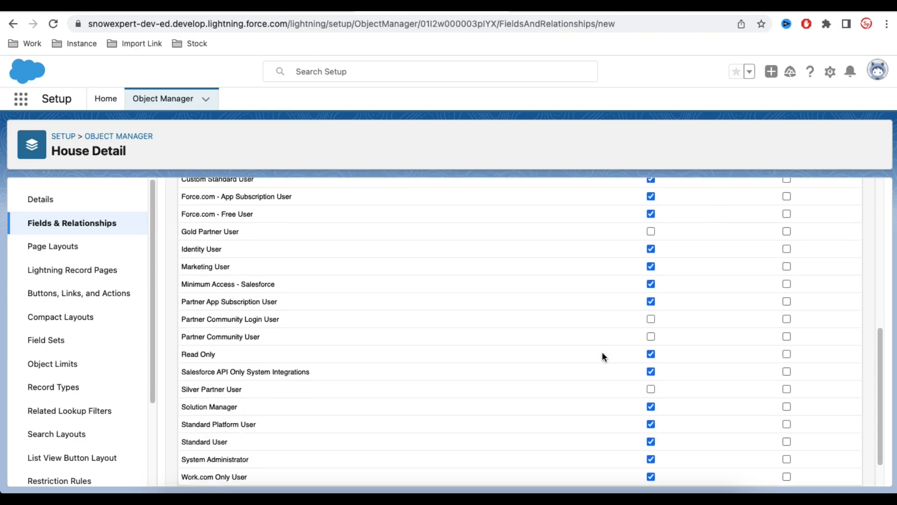
scroll(602, 356, "down", 2)
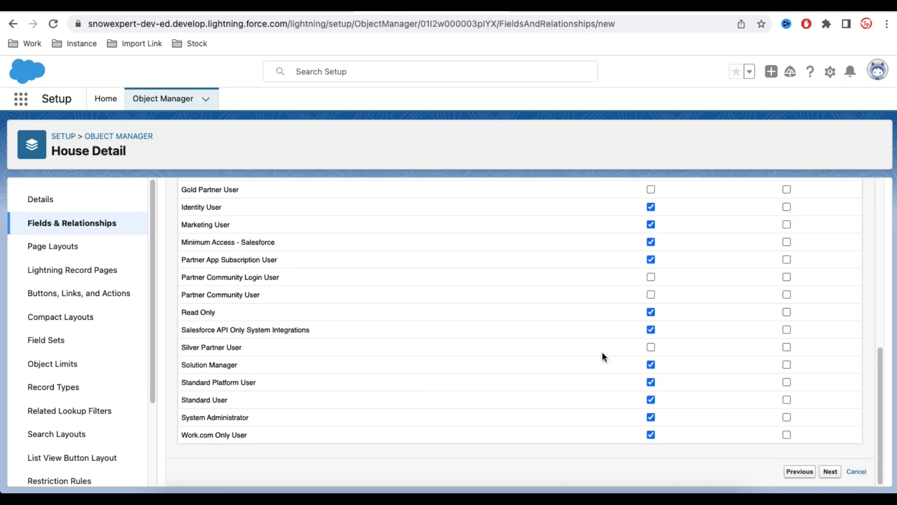
scroll(602, 354, "up", 1)
scroll(602, 356, "up", 5)
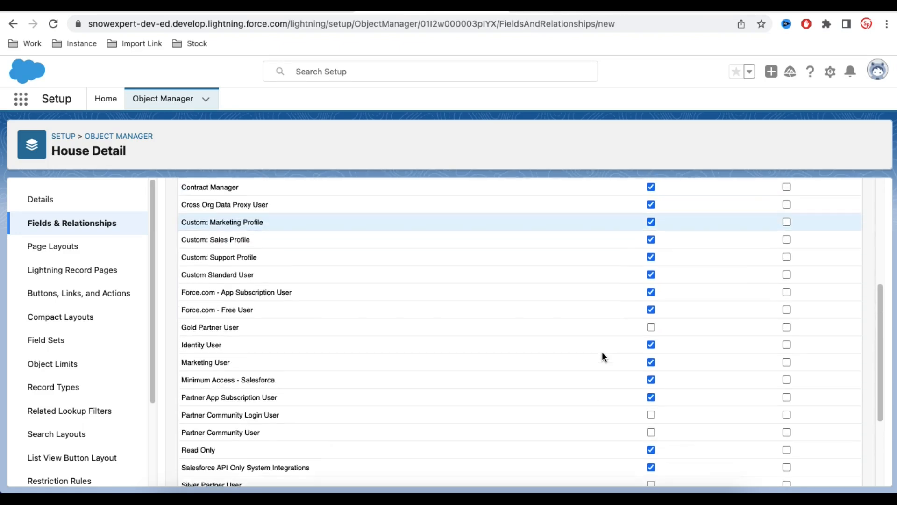
scroll(602, 356, "up", 5)
left_click(639, 245)
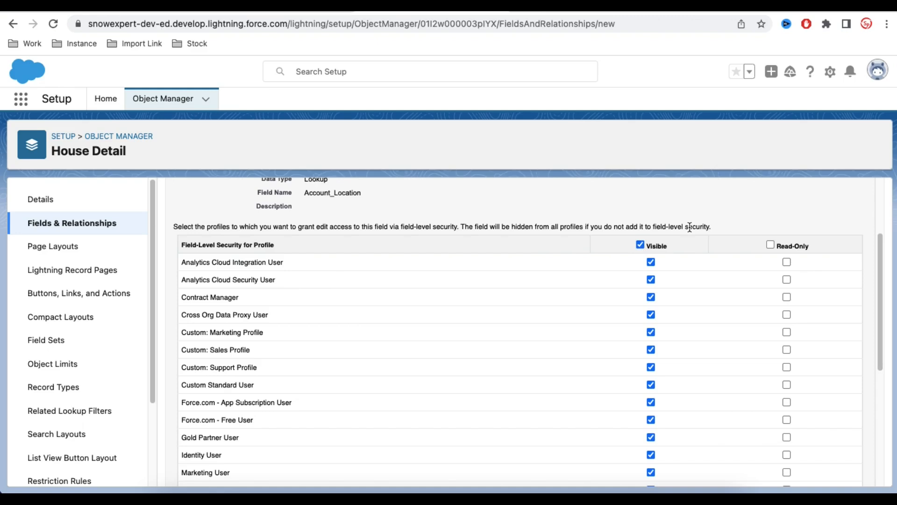
scroll(690, 227, "down", 10)
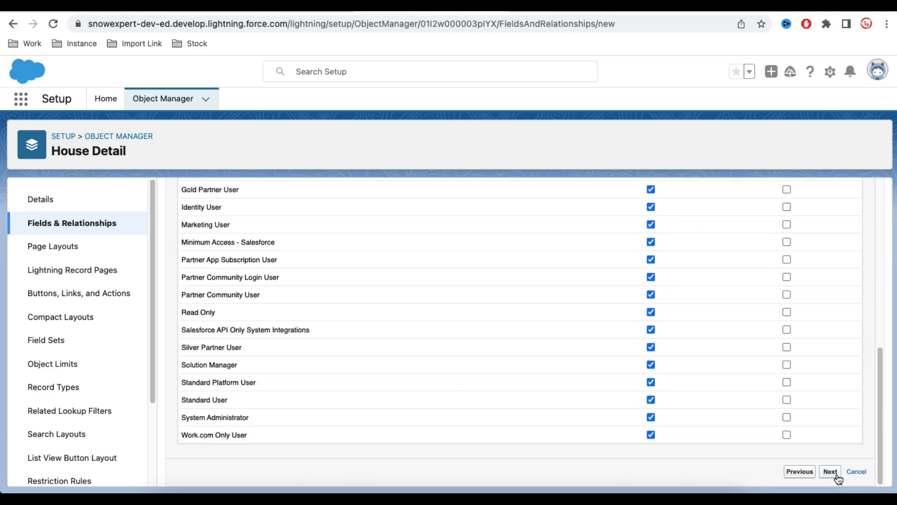
left_click(836, 475)
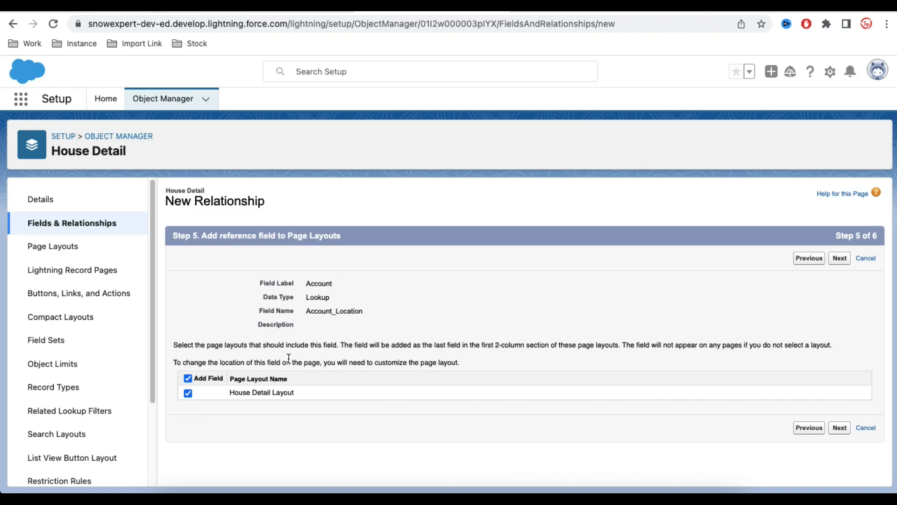
Keep the field on House Detail Layout and the House Details related list on all account layouts, and save the field.
left_click(840, 427)
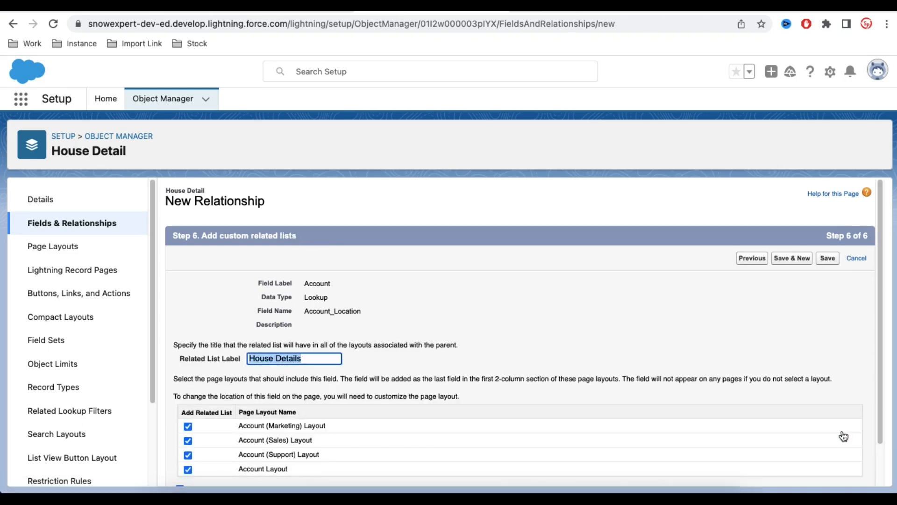
scroll(659, 395, "down", 2)
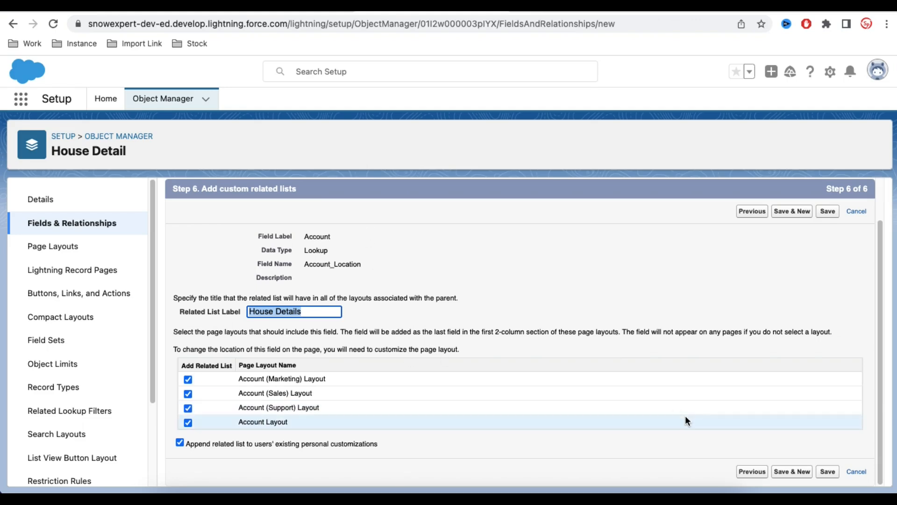
left_click(828, 472)
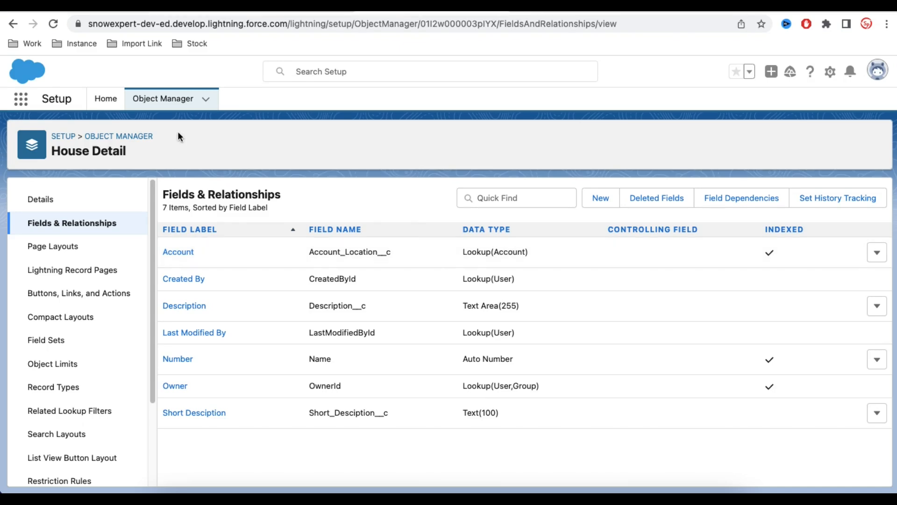
Switch to the Home Loan app and display the All Accounts list view.
left_click(21, 99)
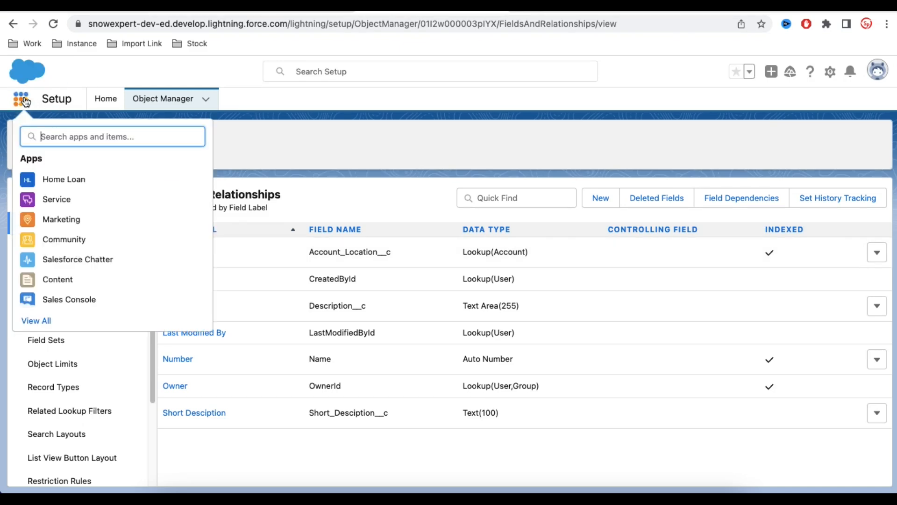
left_click(77, 181)
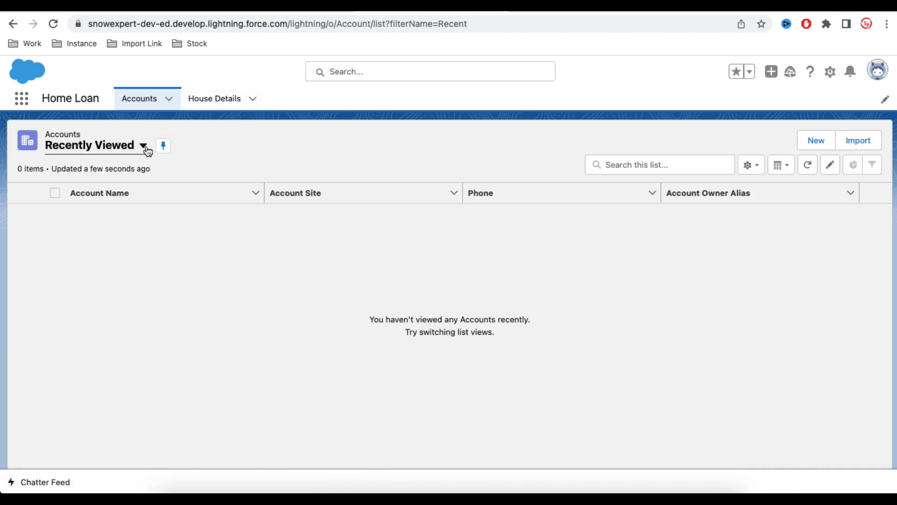
left_click(146, 149)
left_click(107, 187)
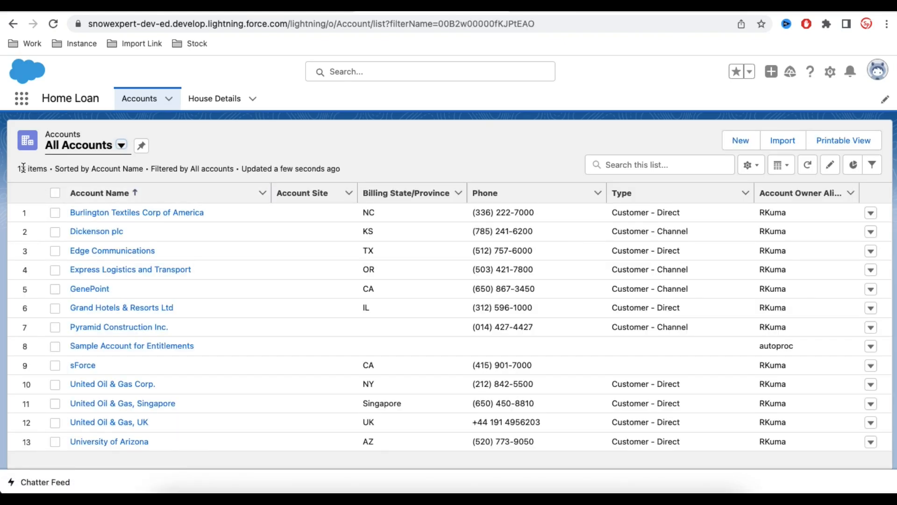
Start a new House Detail record from the House Details list.
left_click(217, 101)
left_click(739, 140)
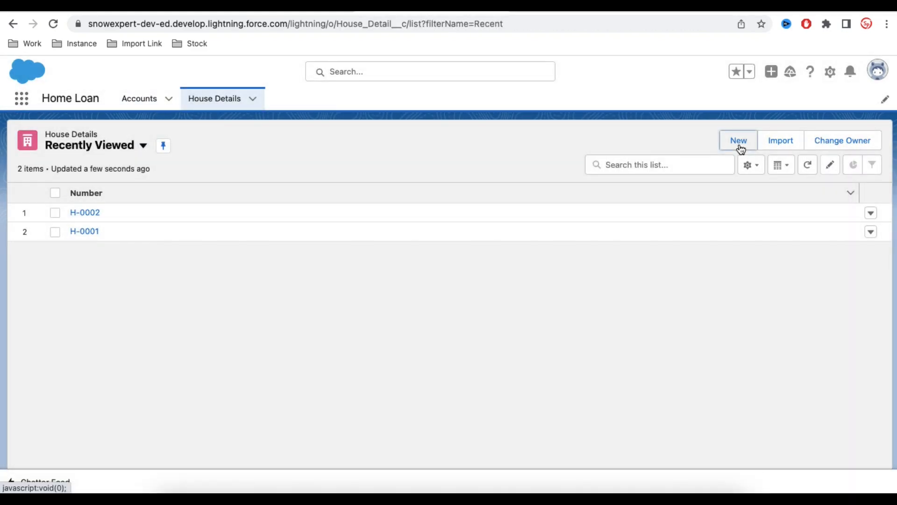
left_click(739, 143)
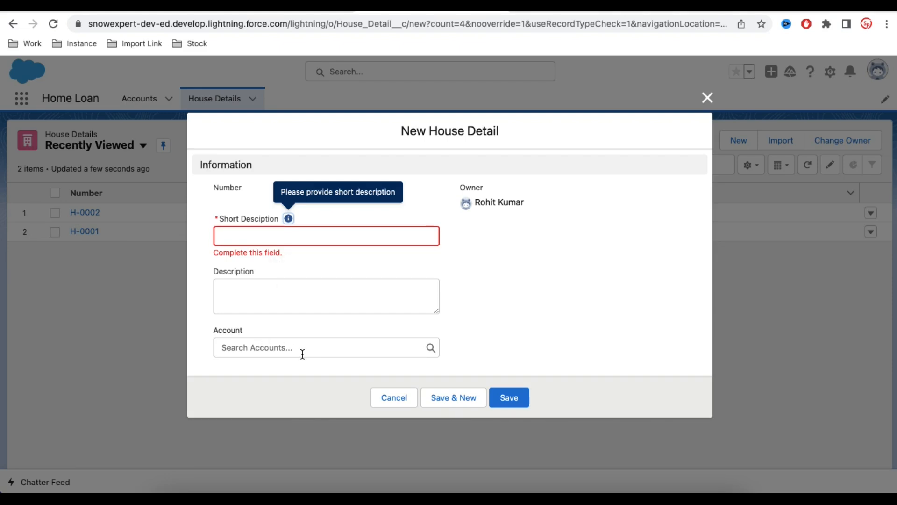
left_click(431, 348)
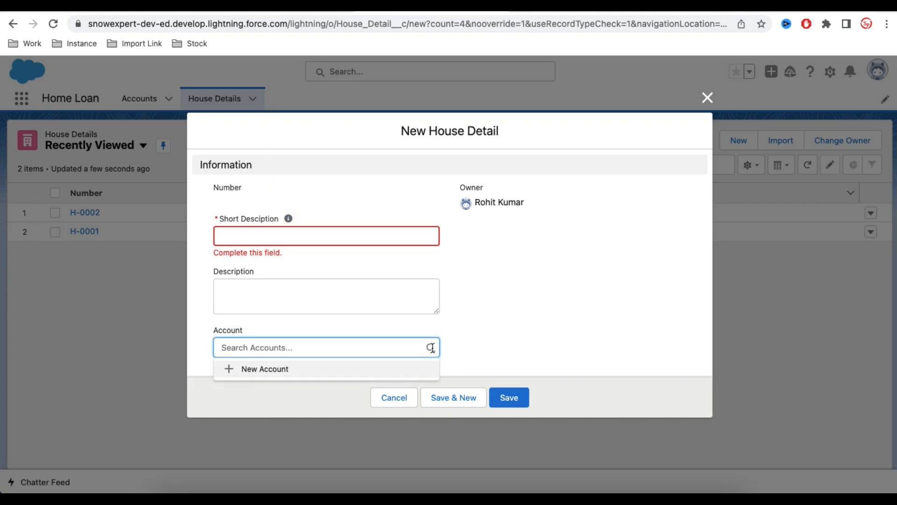
left_click(425, 368)
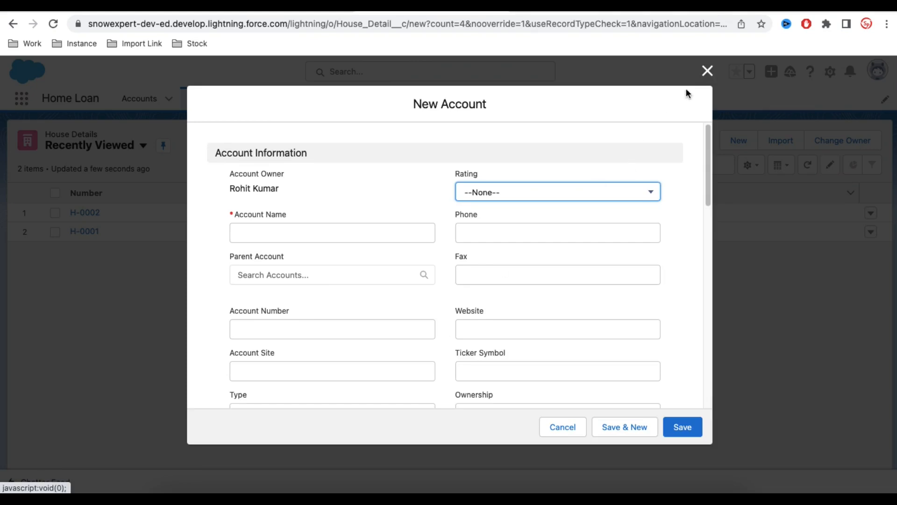
left_click(707, 71)
Search the Account lookup for "ge" and choose GenePoint as the new house record's account.
left_click(314, 347)
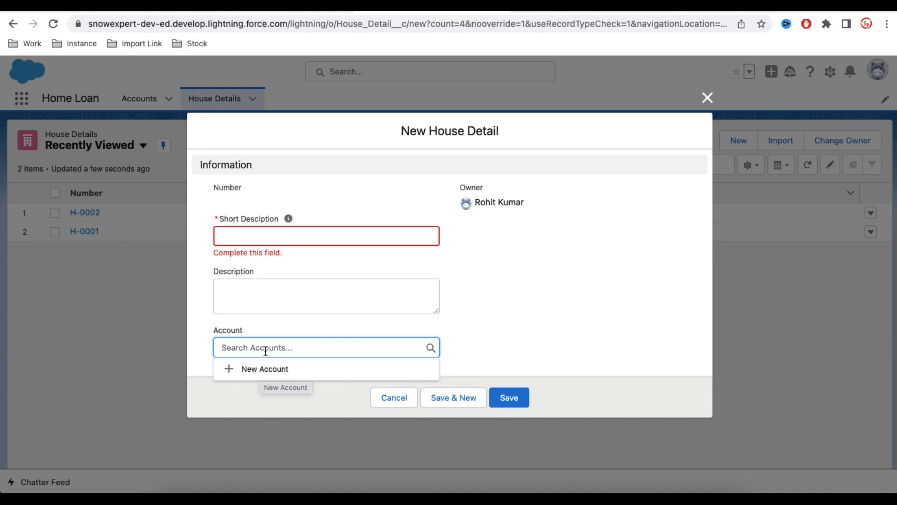
type("g")
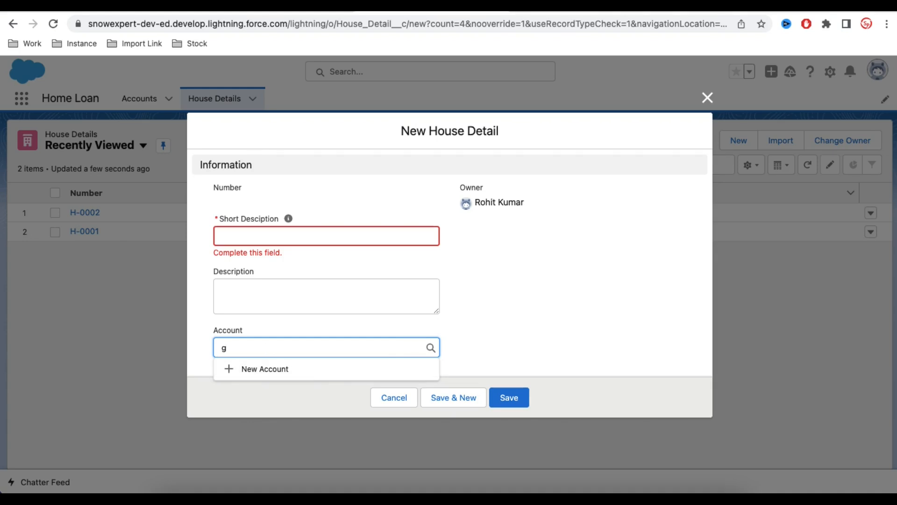
type("e")
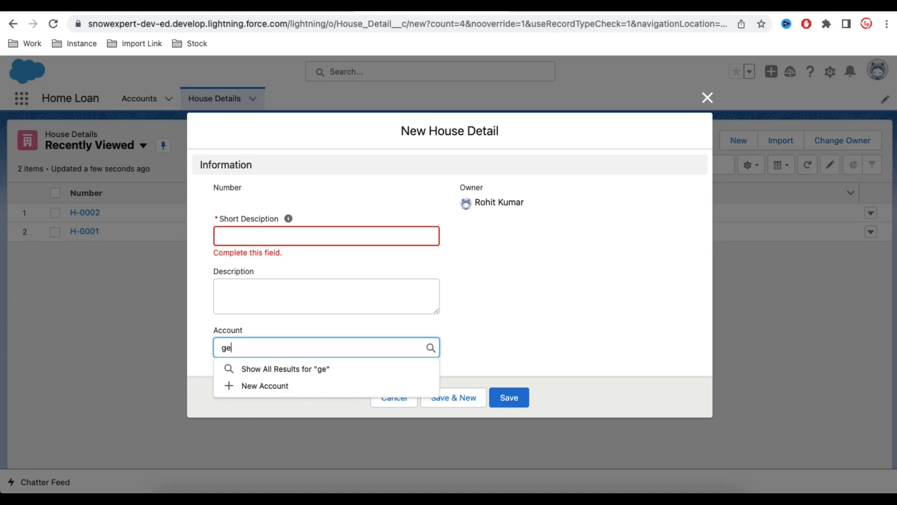
left_click(267, 370)
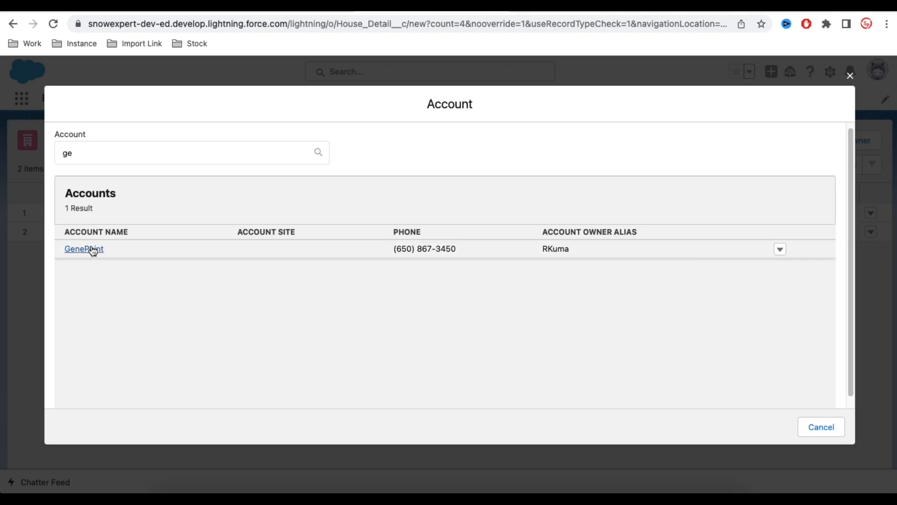
left_click(145, 154)
key("BackSpace")
key("BackSpace")
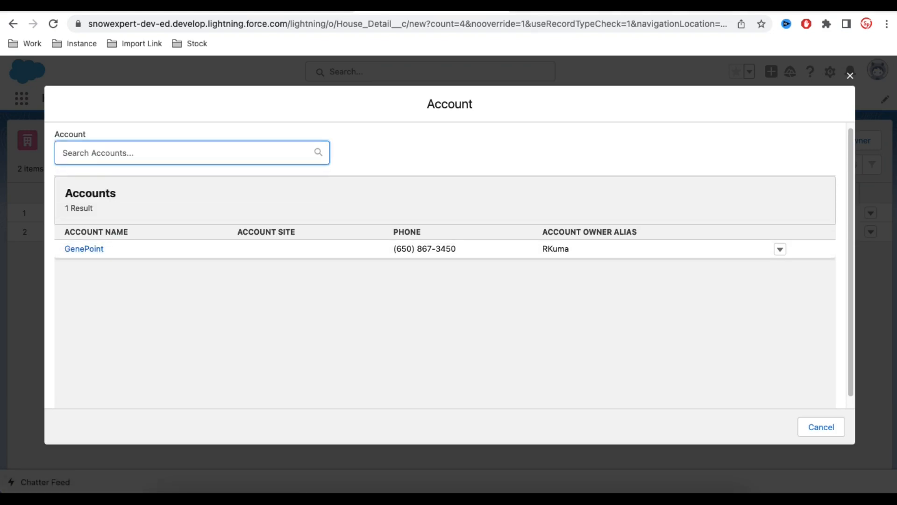
left_click(84, 251)
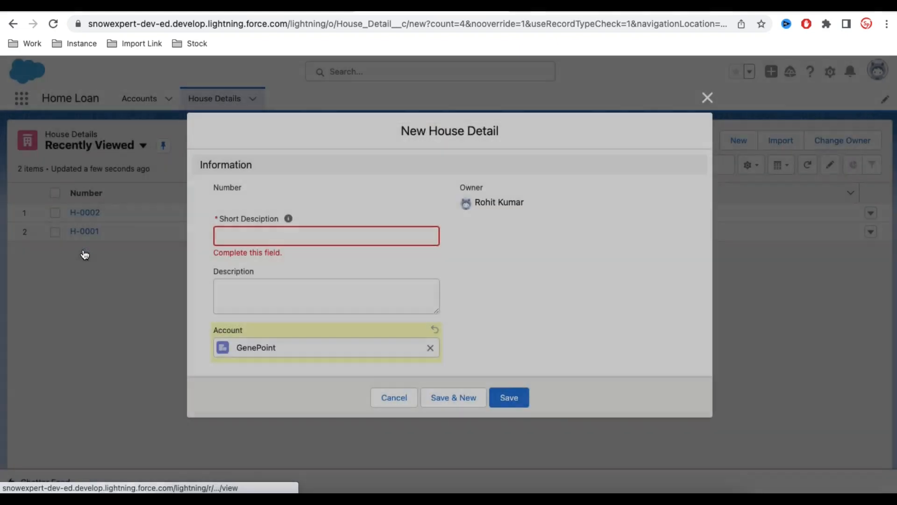
Enter Test as the house record's short description and save the record.
left_click(311, 235)
type("Test")
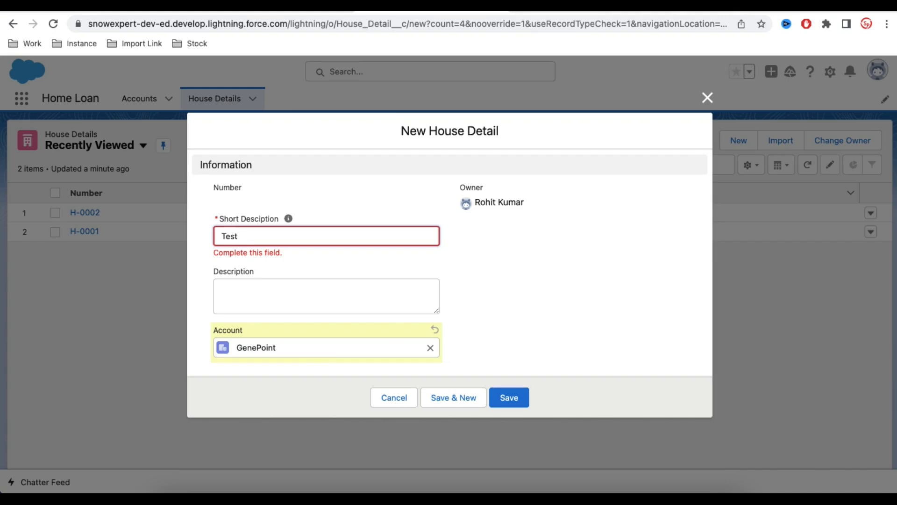
left_click(520, 396)
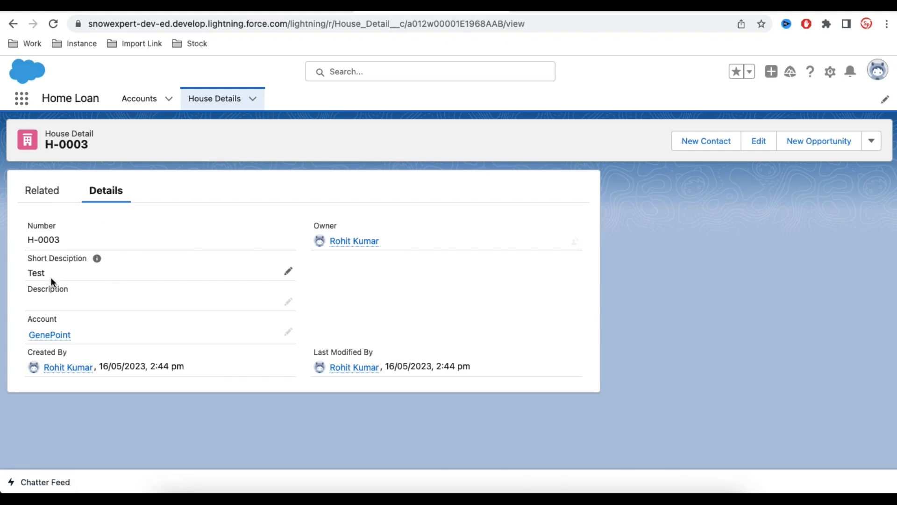
Open the linked GenePoint account and examine its House Details related list.
left_click(51, 341)
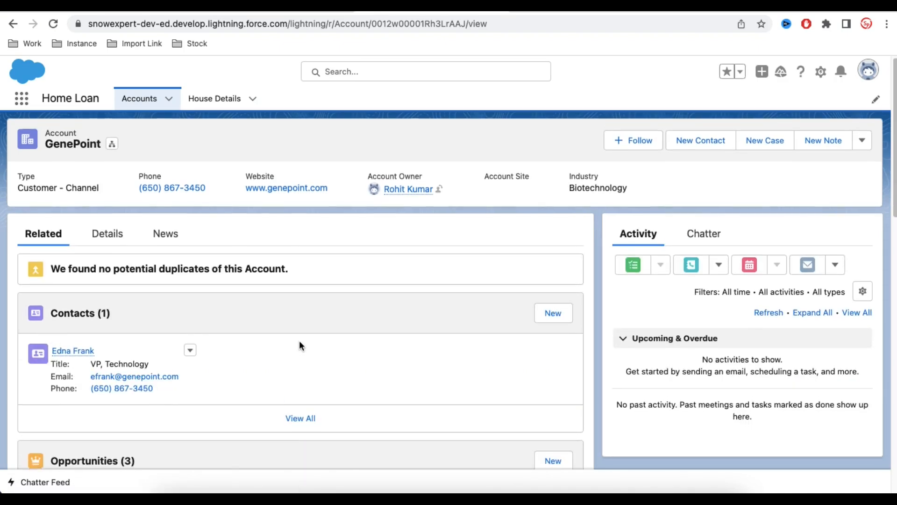
scroll(300, 345, "down", 14)
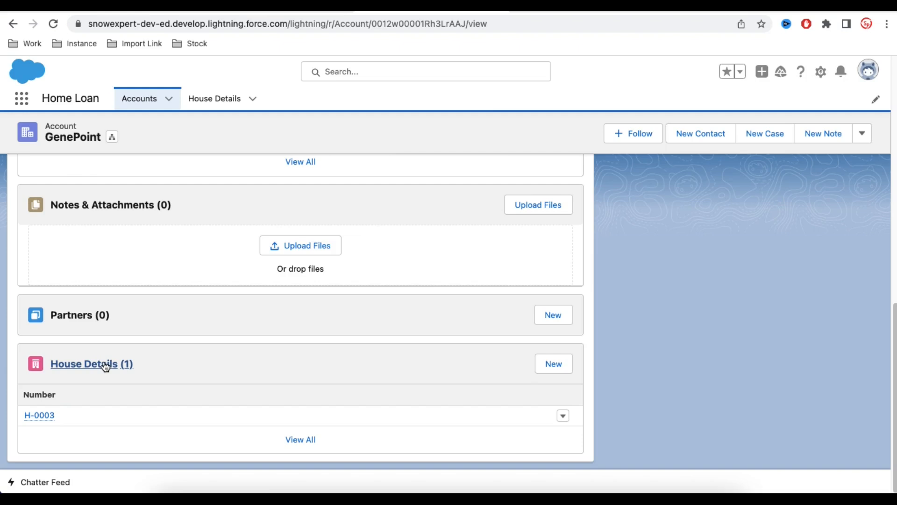
scroll(178, 261, "up", 15)
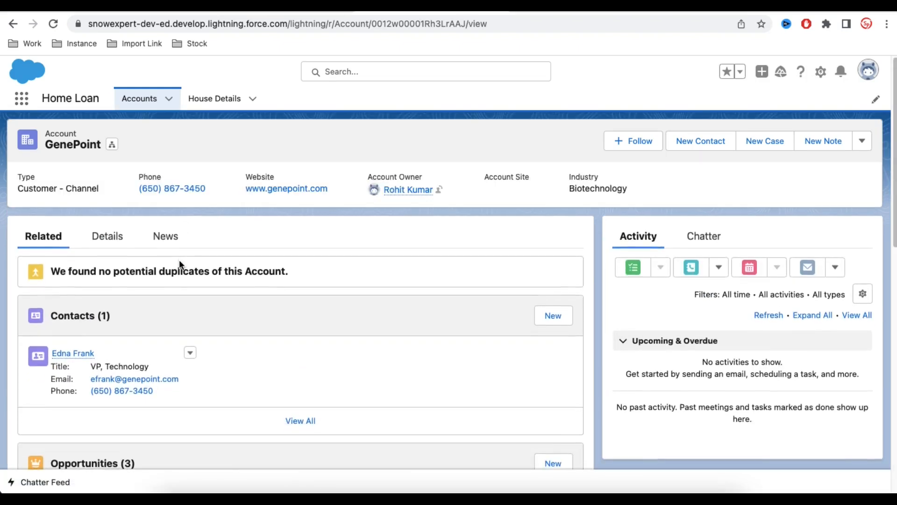
scroll(210, 334, "down", 6)
scroll(210, 335, "down", 6)
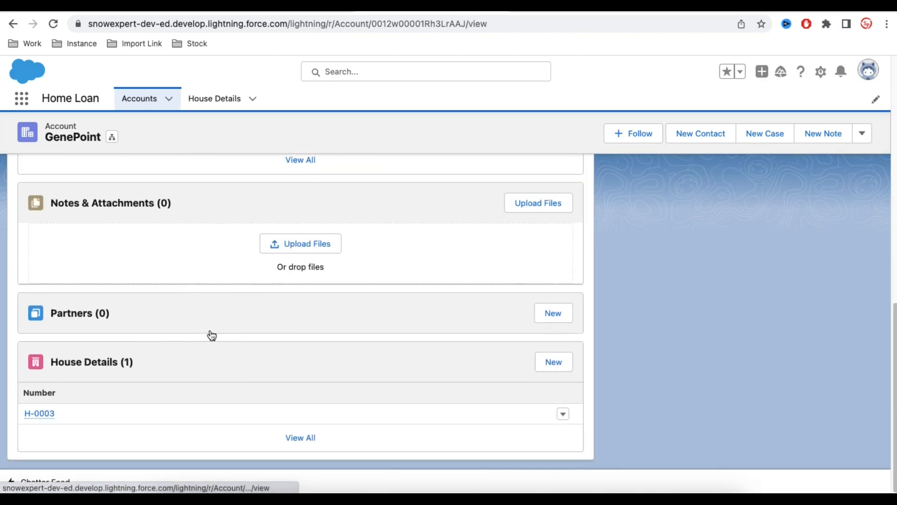
Create another House Detail record from GenePoint's related list with the short description test2, and save it.
left_click(552, 368)
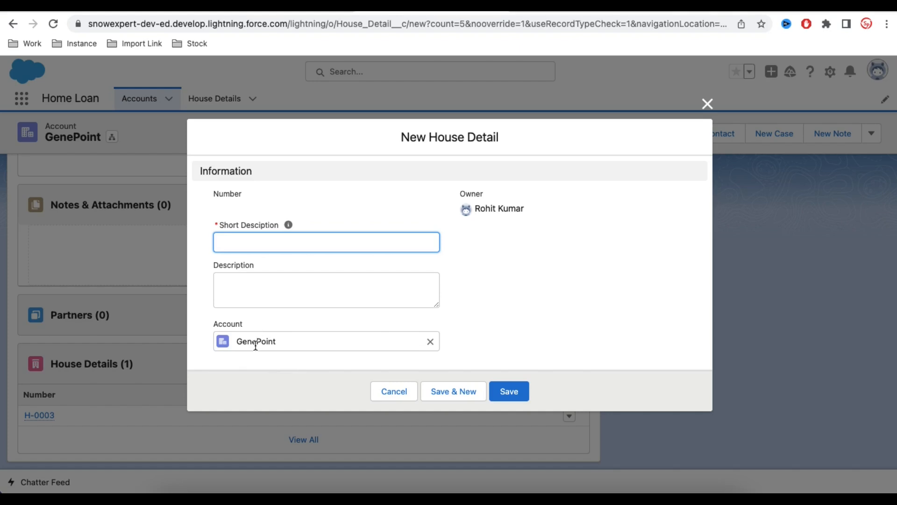
type("test2")
left_click(508, 388)
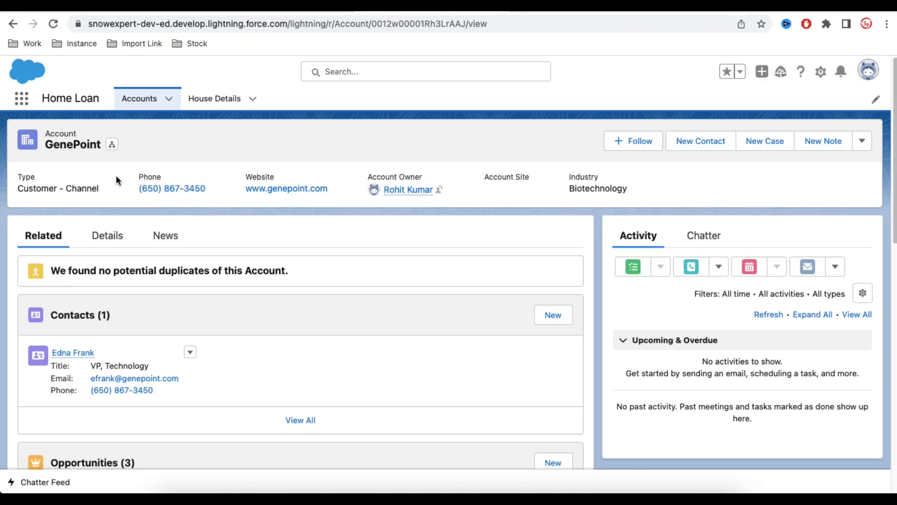
Open the House Details list.
left_click(222, 103)
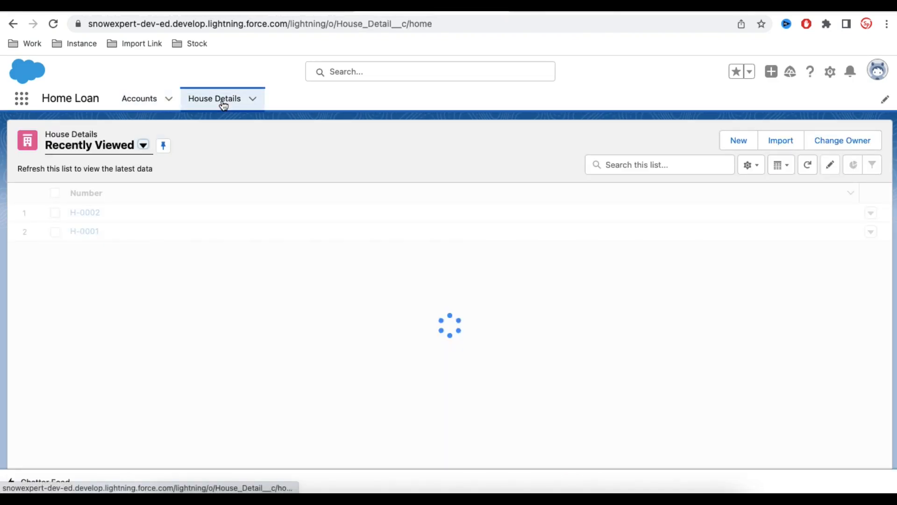